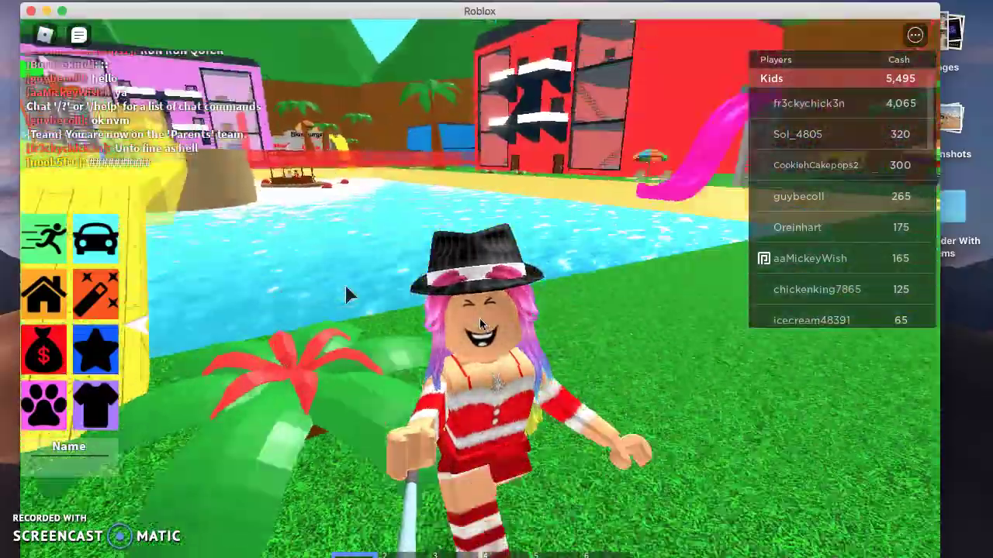
Step: Walk the avatar past the yellow deck and along the yellow wall, then back
{"action": "key", "text": "s"}
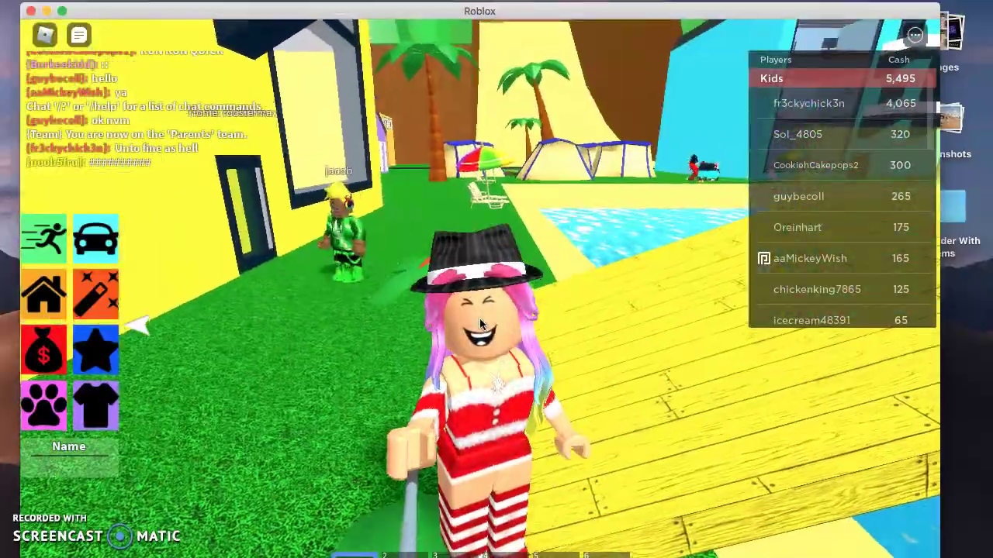
{"action": "key", "text": "s"}
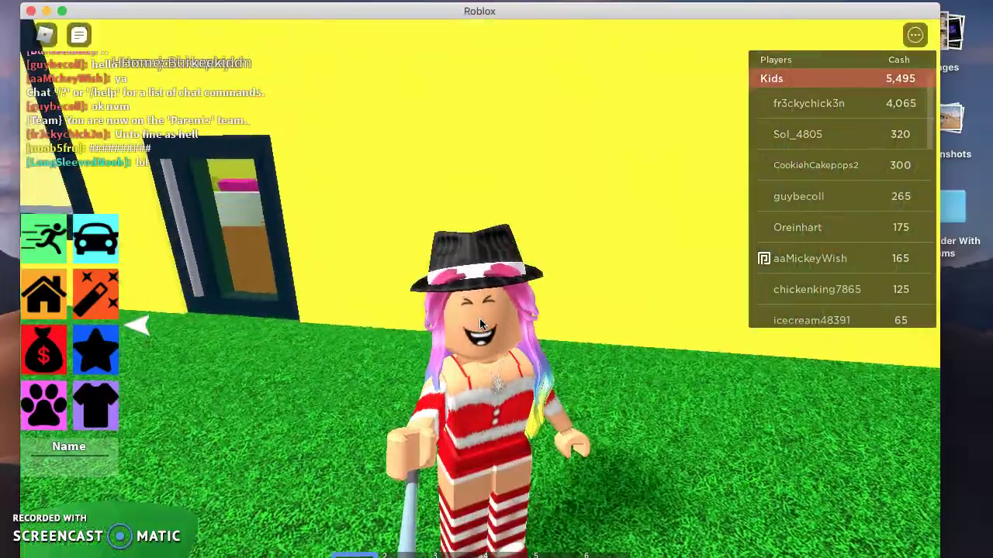
{"action": "key", "text": "s"}
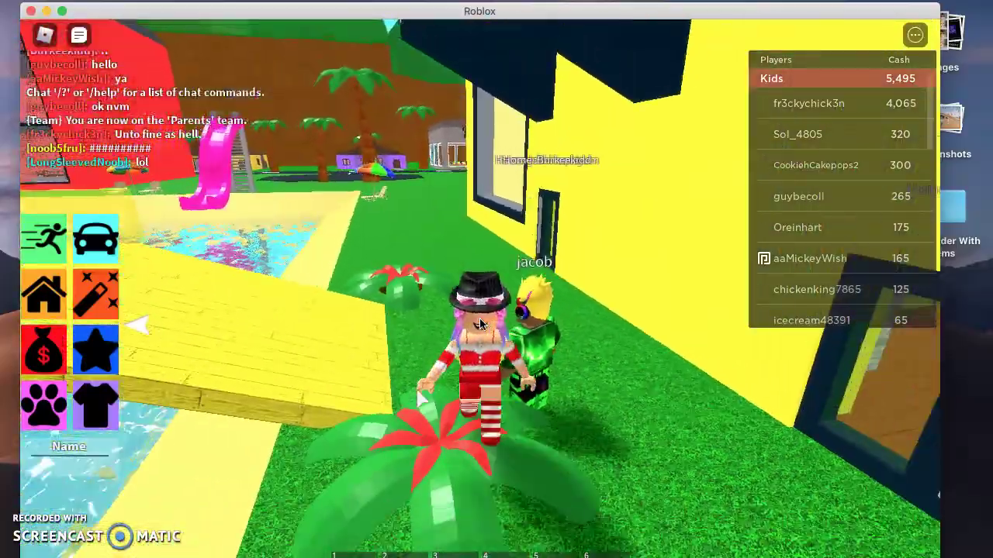
{"action": "key", "text": "s"}
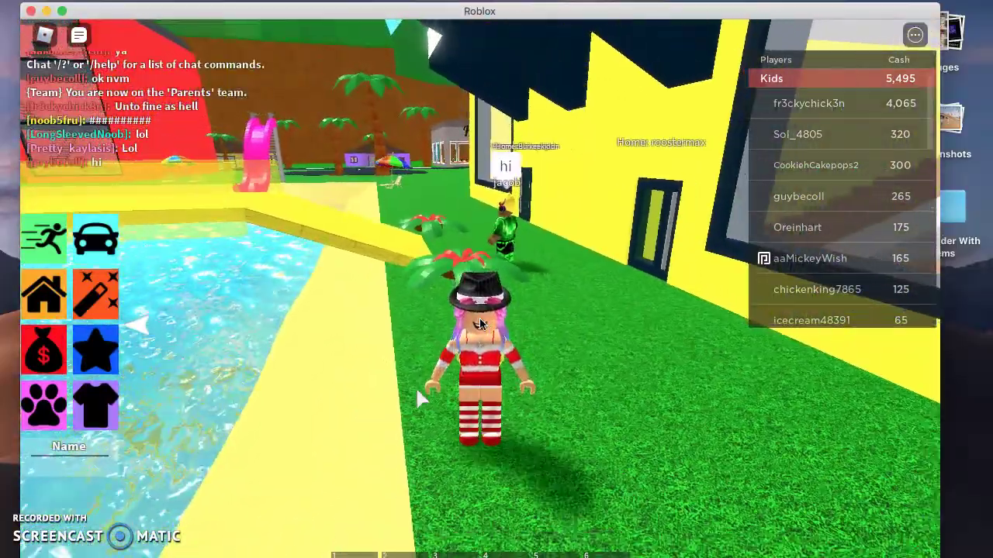
Step: Walk toward the pool and lounge chairs, past the umbrella along the pool path
{"action": "key", "text": "s"}
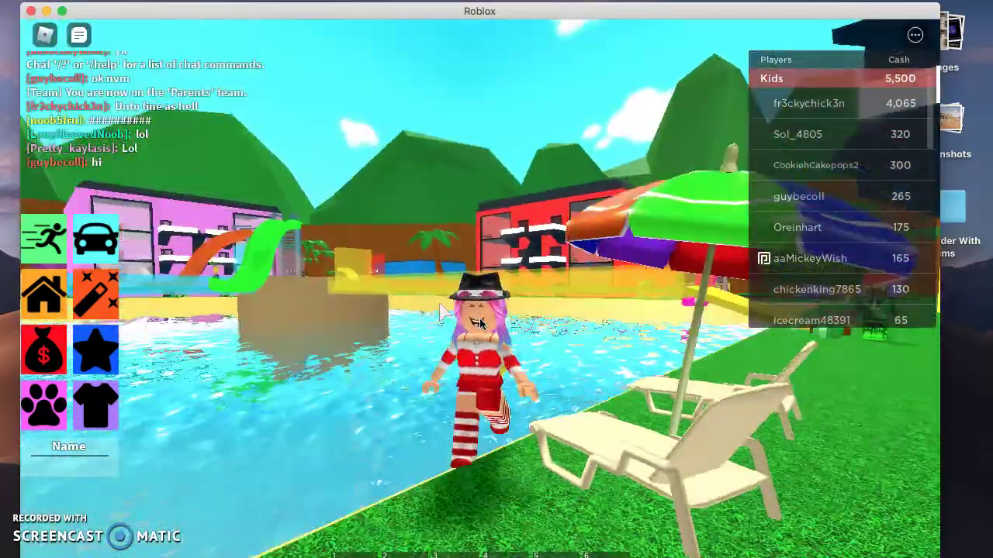
{"action": "key", "text": "s"}
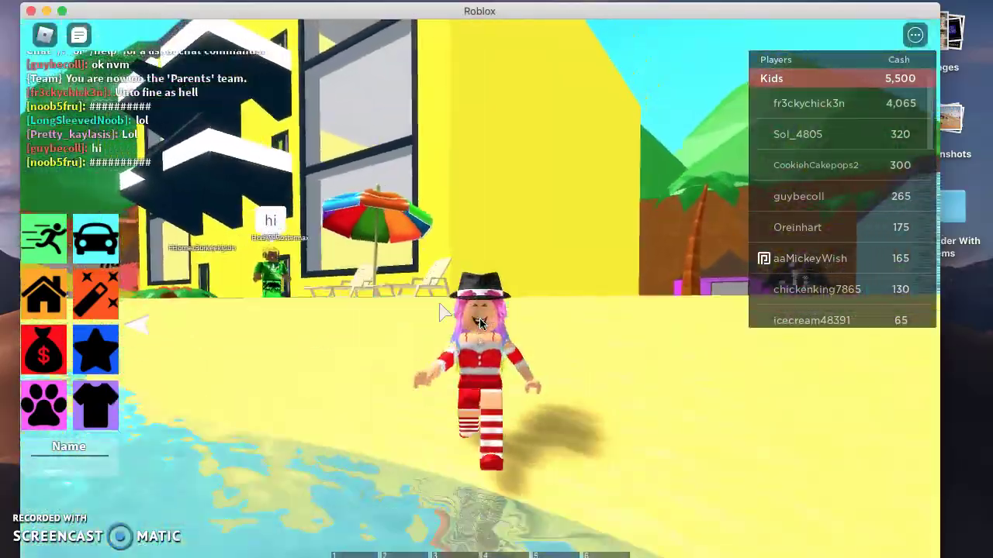
{"action": "key", "text": "w"}
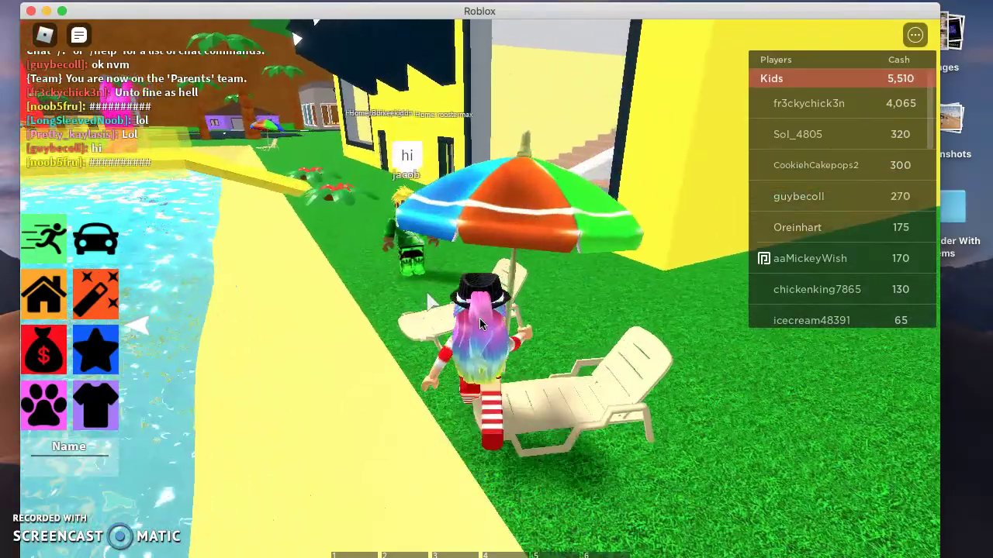
{"action": "key", "text": "w"}
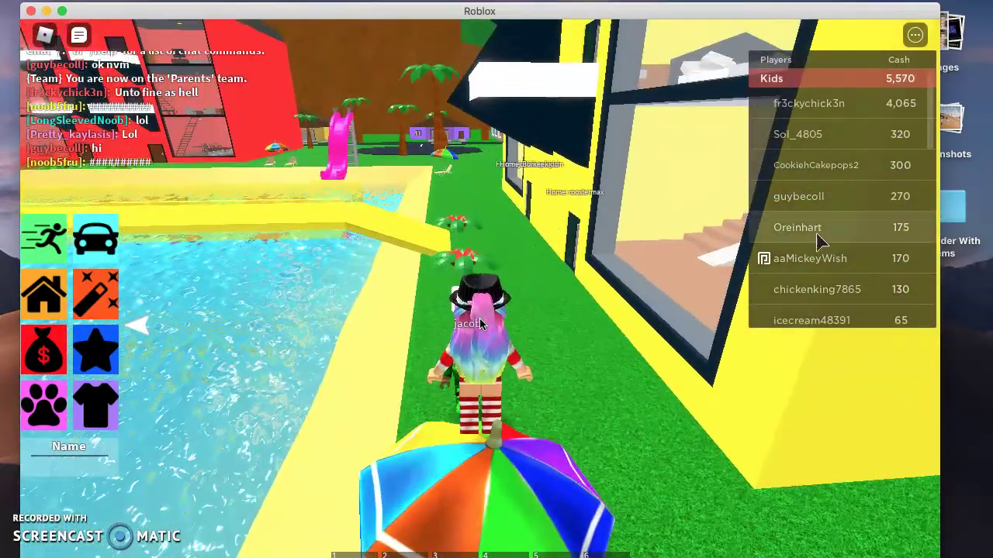
Step: Open a listed player's action menu from the leaderboard, then dismiss it
{"action": "left_click", "coordinate": [815, 208]}
{"action": "key", "text": "s"}
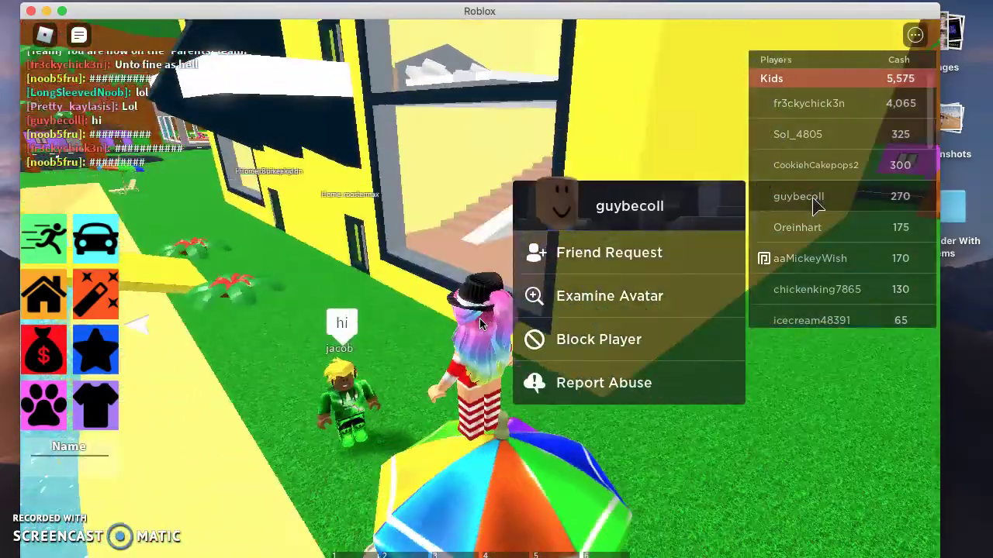
{"action": "left_click", "coordinate": [811, 195]}
Step: Wade through the pool onto the grass, toward the yellow wall and back
{"action": "key", "text": "s"}
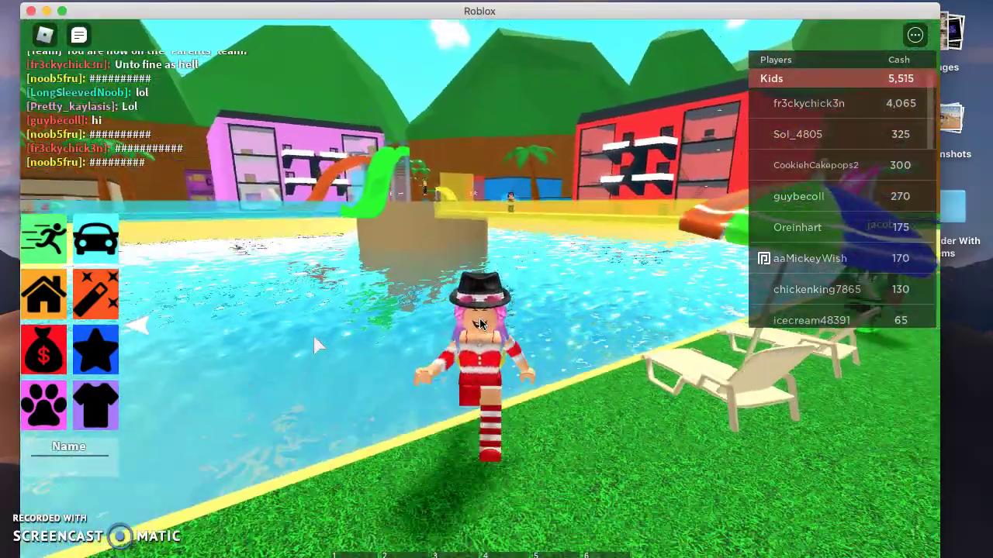
{"action": "key", "text": "w"}
{"action": "key", "text": "d"}
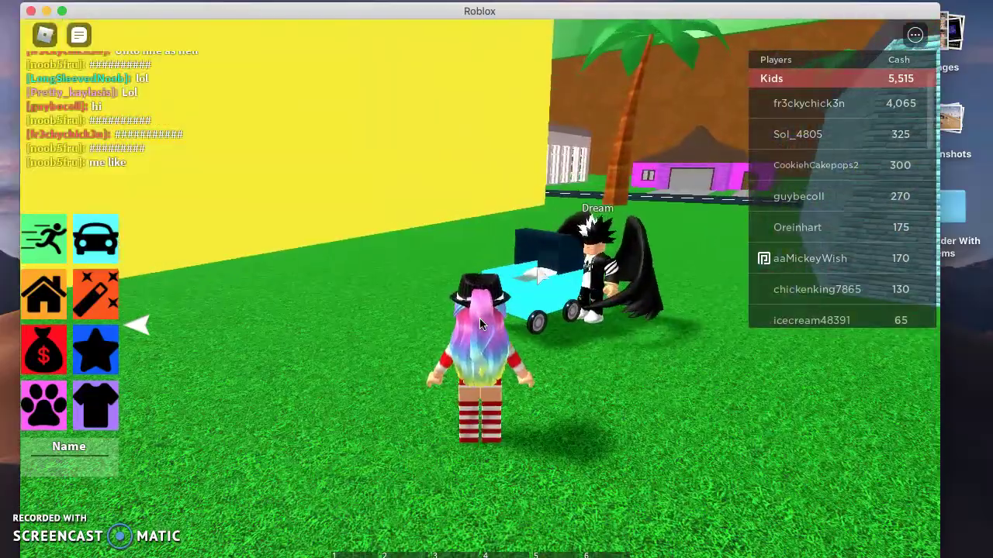
{"action": "key", "text": "s"}
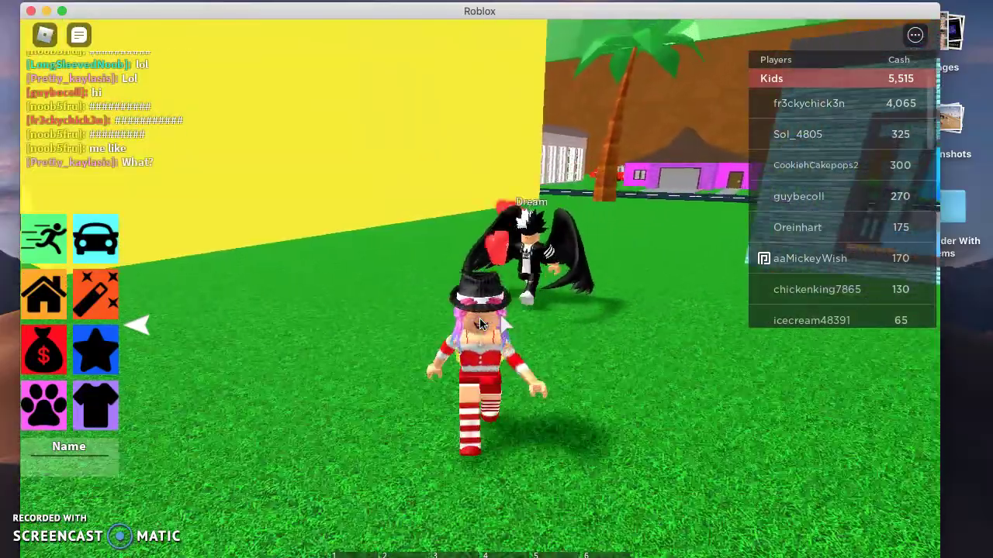
{"action": "key", "text": "a"}
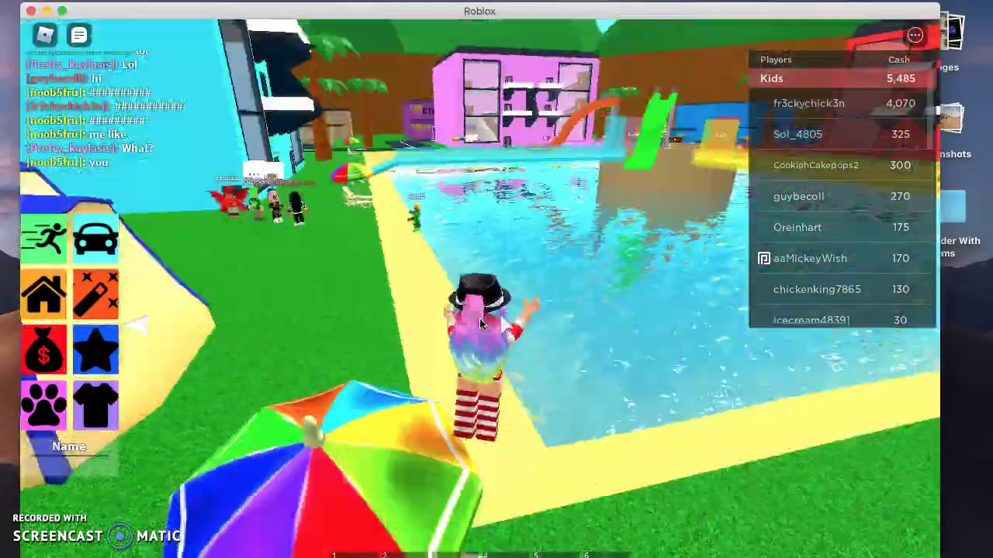
Step: Run along the yellow path to the umbrella and chairs, then onto the deck
{"action": "key", "text": "w"}
{"action": "key", "text": "w"}
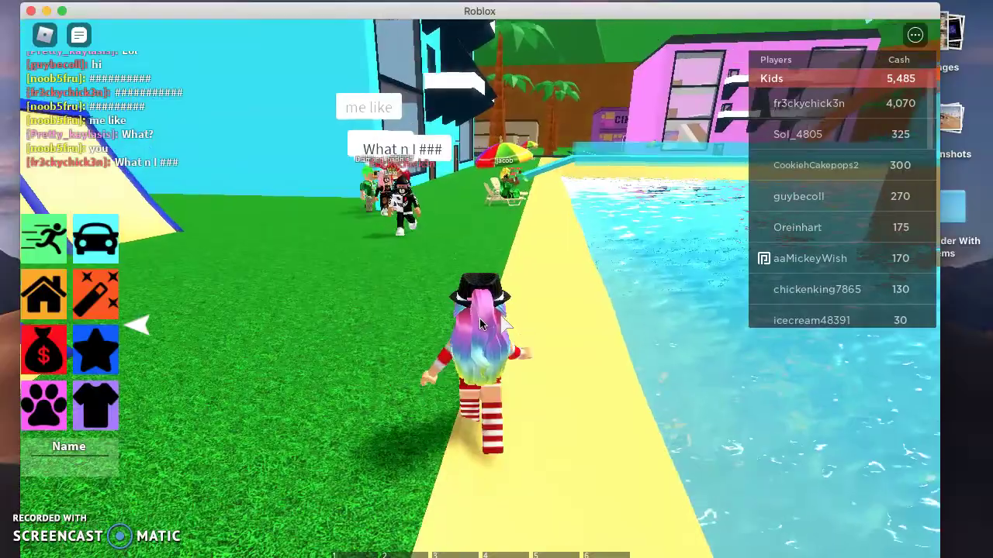
{"action": "key", "text": "w"}
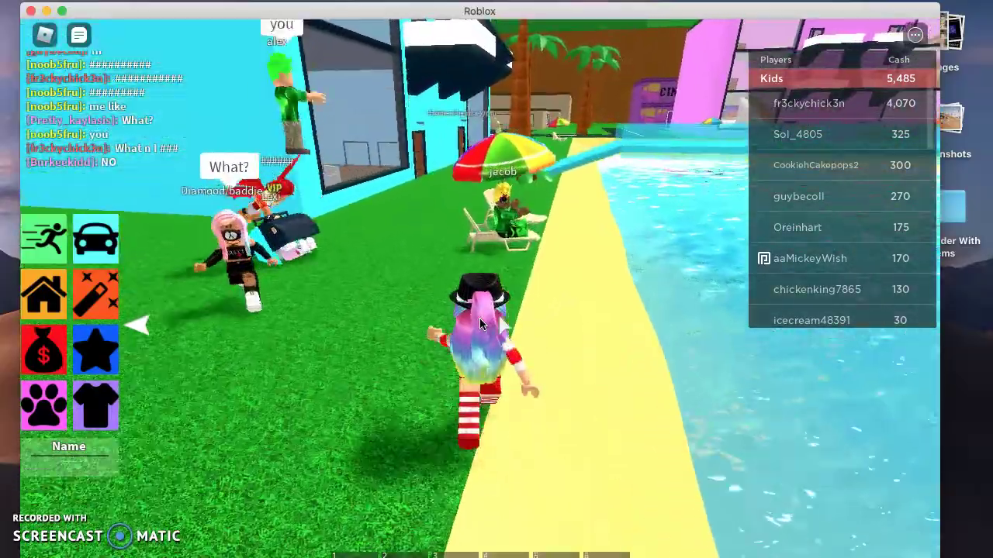
{"action": "key", "text": "w"}
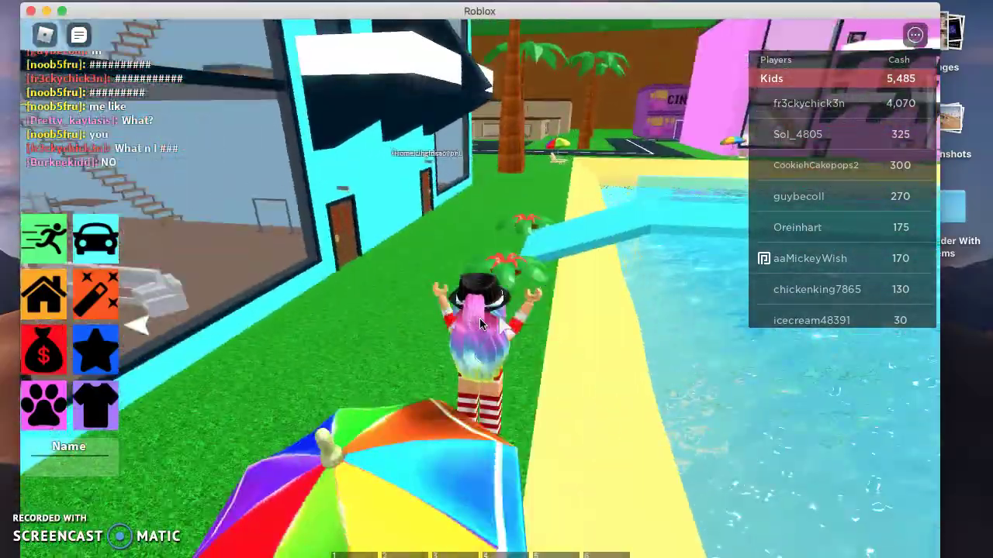
{"action": "key", "text": "d"}
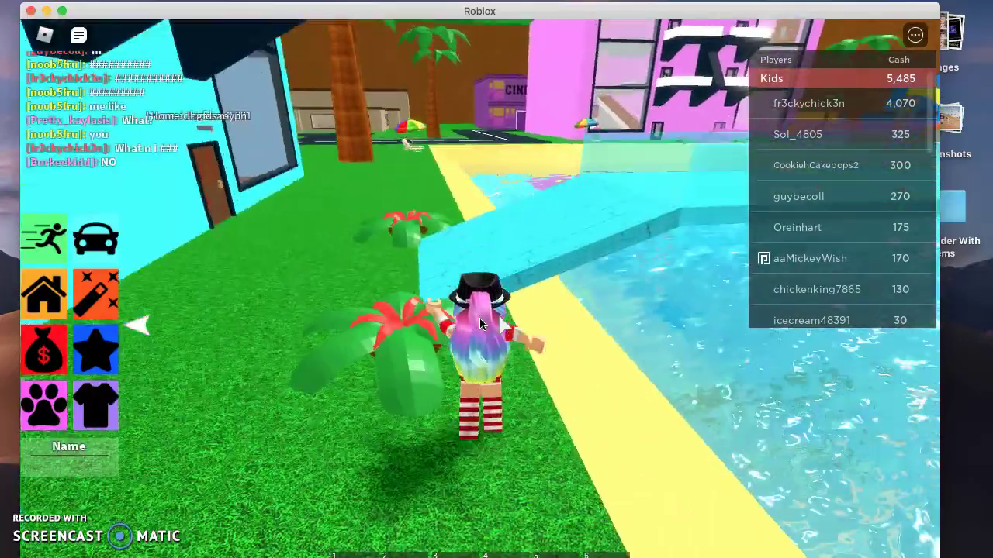
Step: Cross the cyan walkway past Be a Kid, join Pets, and face Be a Parent
{"action": "key", "text": "d"}
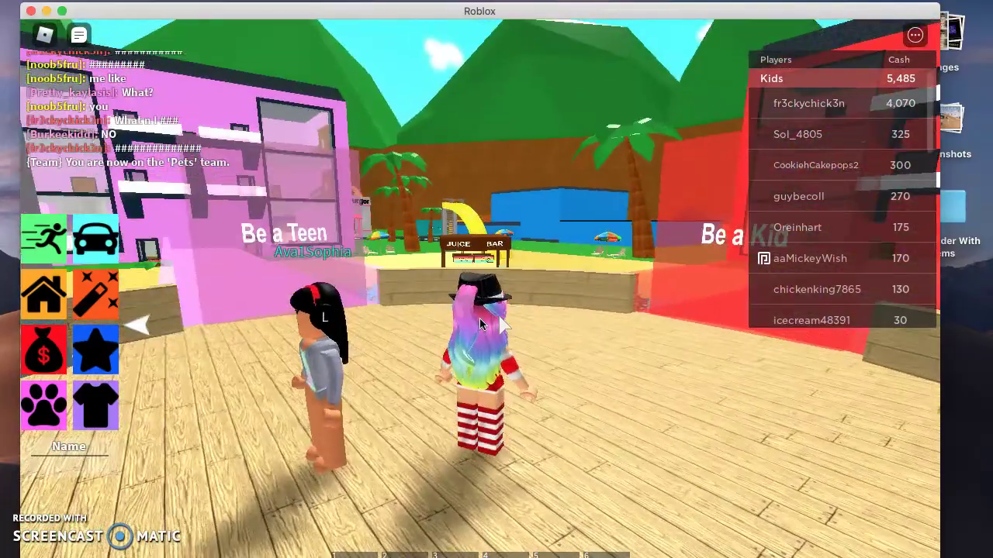
{"action": "key", "text": "d"}
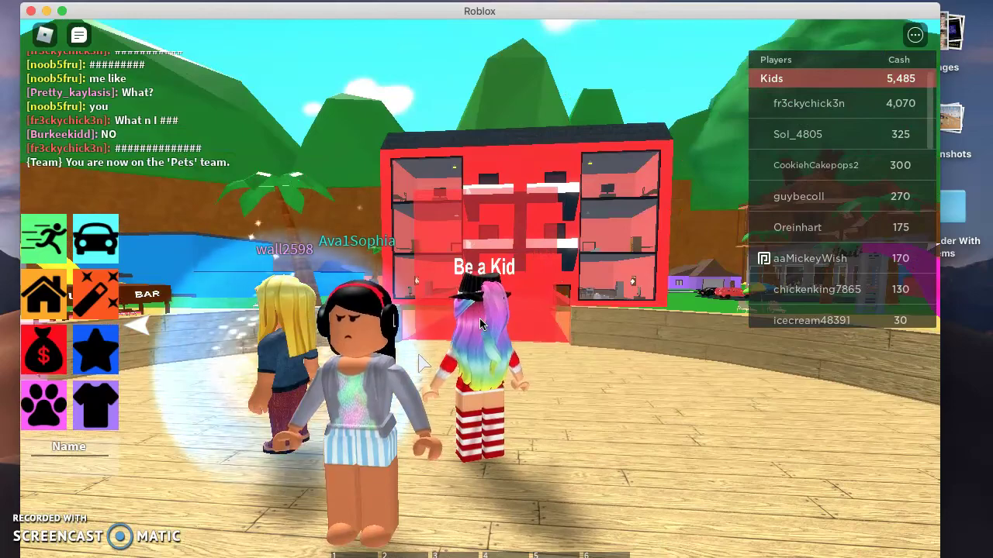
{"action": "key", "text": "Right"}
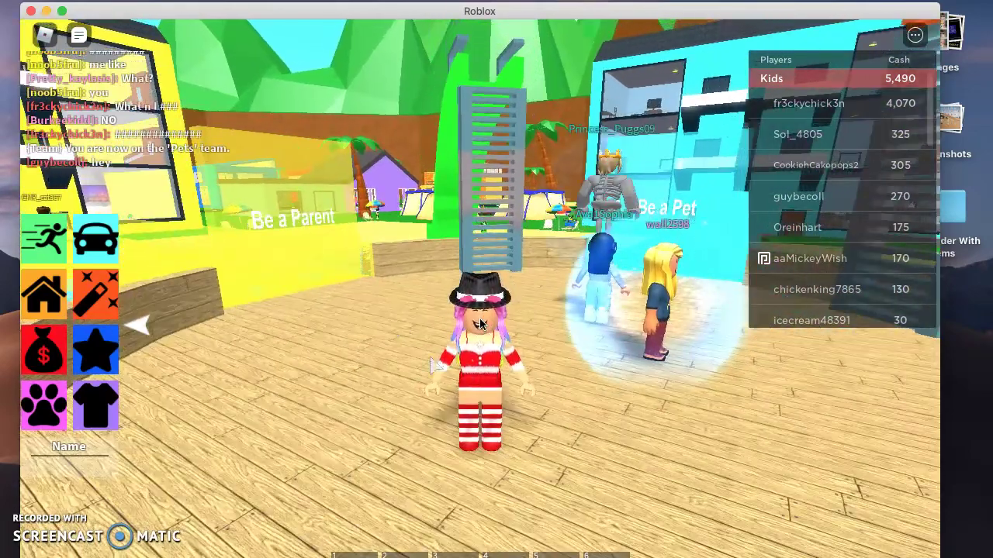
{"action": "key", "text": "Left"}
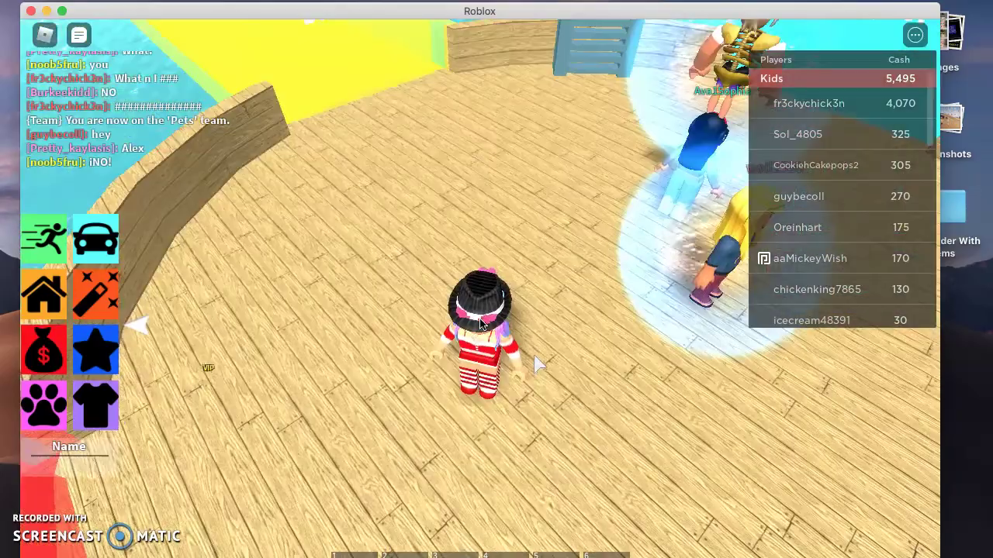
Step: Step on the Be a Parent pad to join Parents and follow the yellow path
{"action": "key", "text": "Left"}
{"action": "key", "text": "Right"}
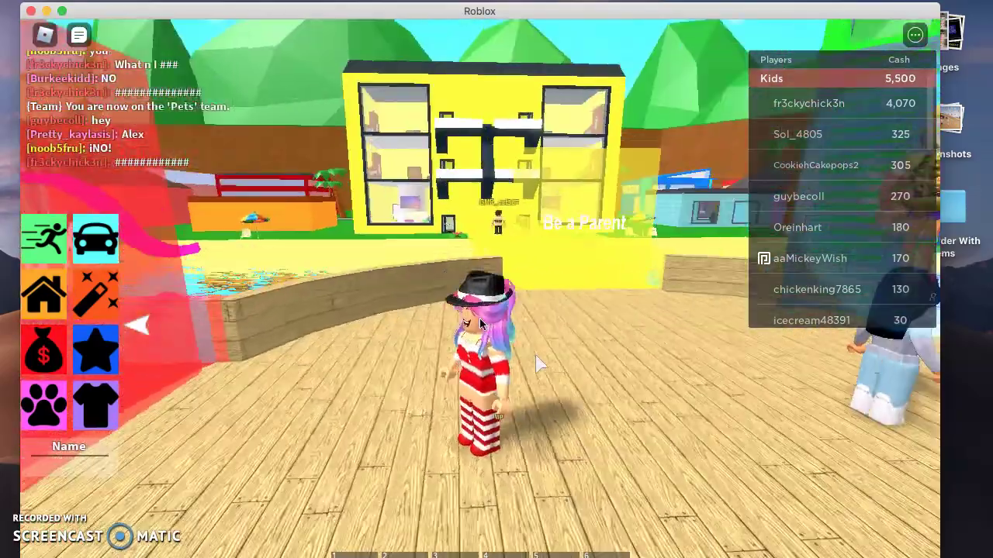
{"action": "key", "text": "w"}
{"action": "key", "text": "Right"}
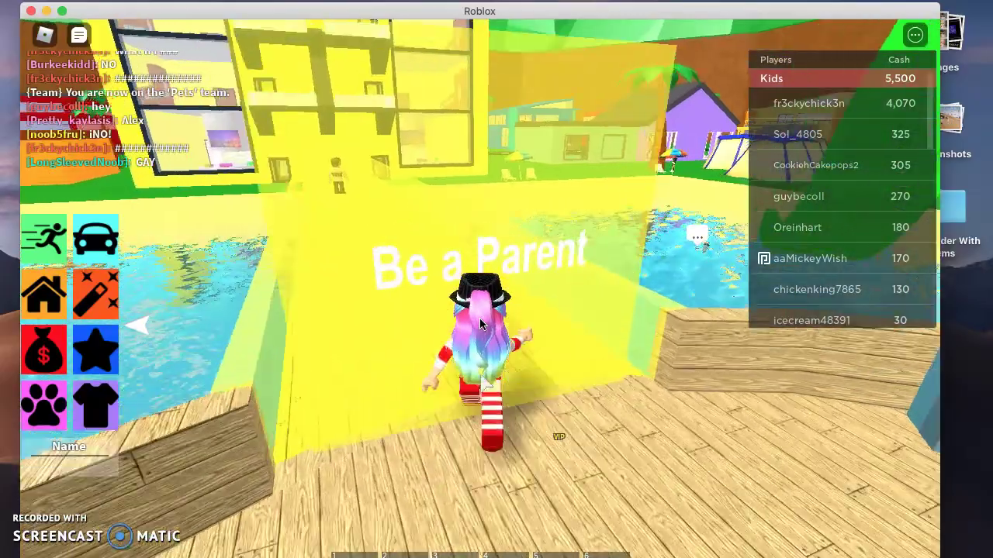
{"action": "key", "text": "Left"}
{"action": "key", "text": "Right"}
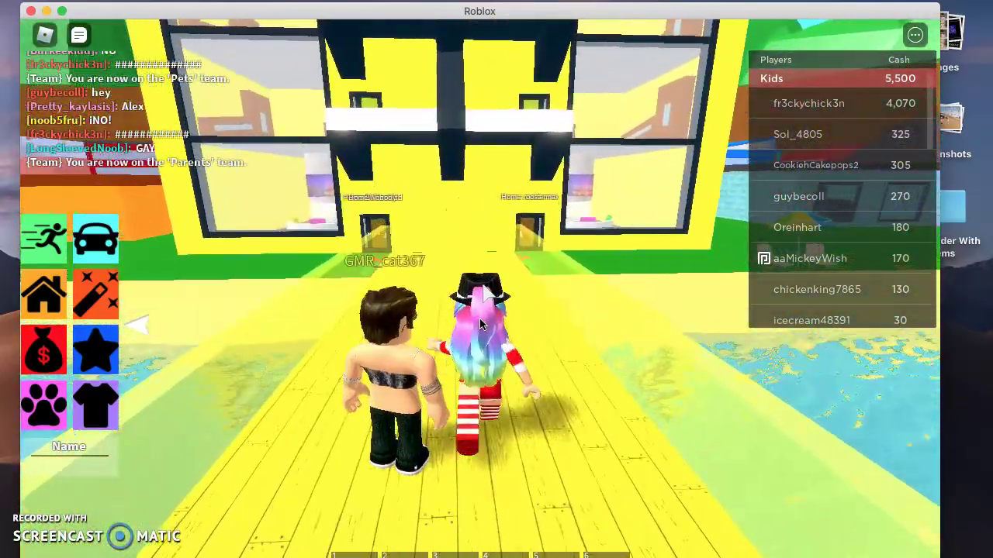
Step: Cross the grass into the house, past the stairs, and out beside the pool
{"action": "key", "text": "w"}
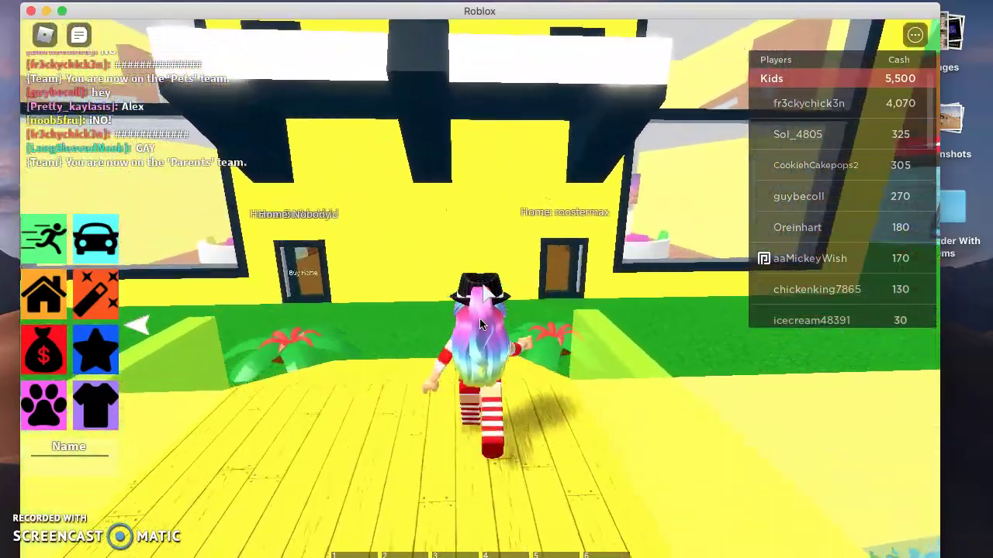
{"action": "key", "text": "Right"}
{"action": "key", "text": "w"}
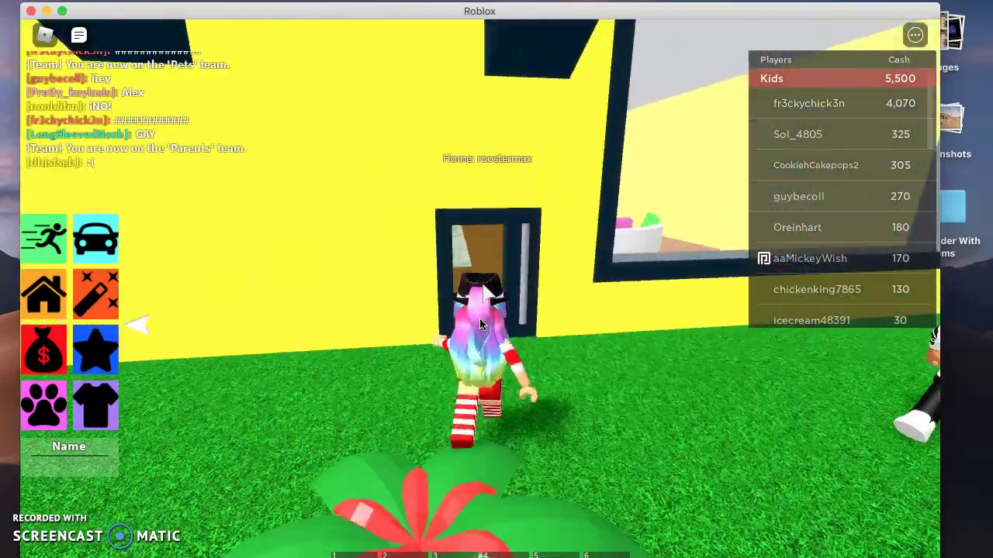
{"action": "key", "text": "w"}
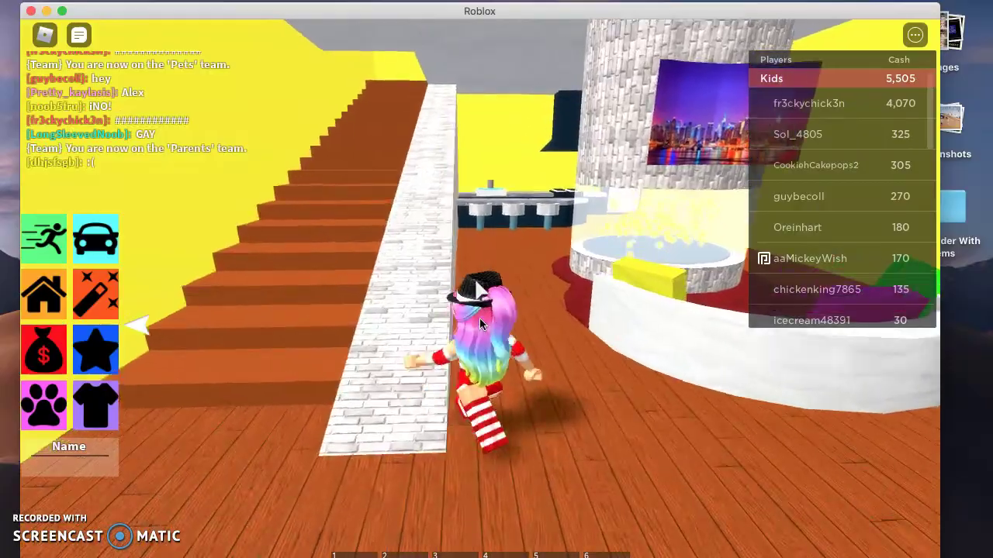
{"action": "key", "text": "Left"}
{"action": "key", "text": "w"}
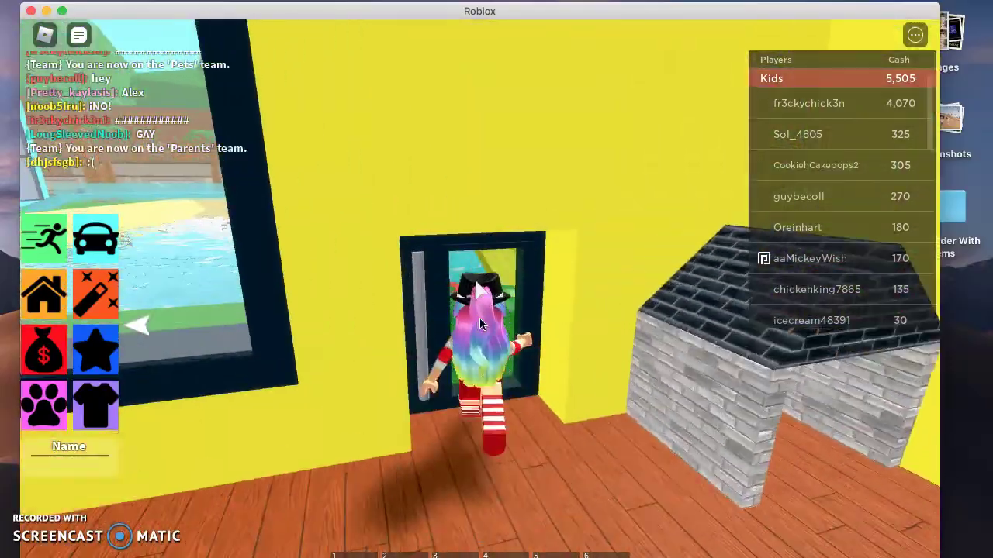
Step: Walk along the pool edge into the water, swimming toward the building opposite
{"action": "key", "text": "w"}
{"action": "key", "text": "Left"}
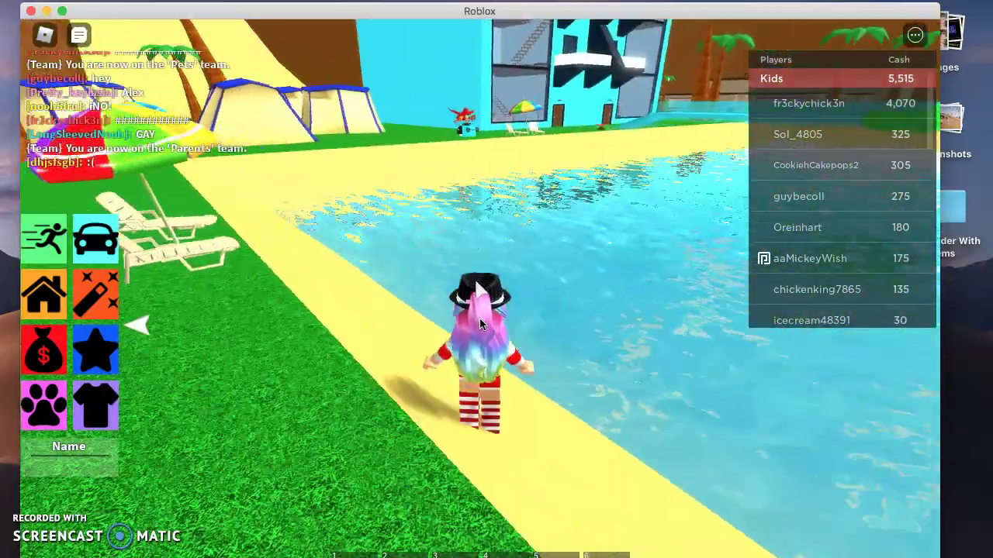
{"action": "key", "text": "w"}
{"action": "key", "text": "Right"}
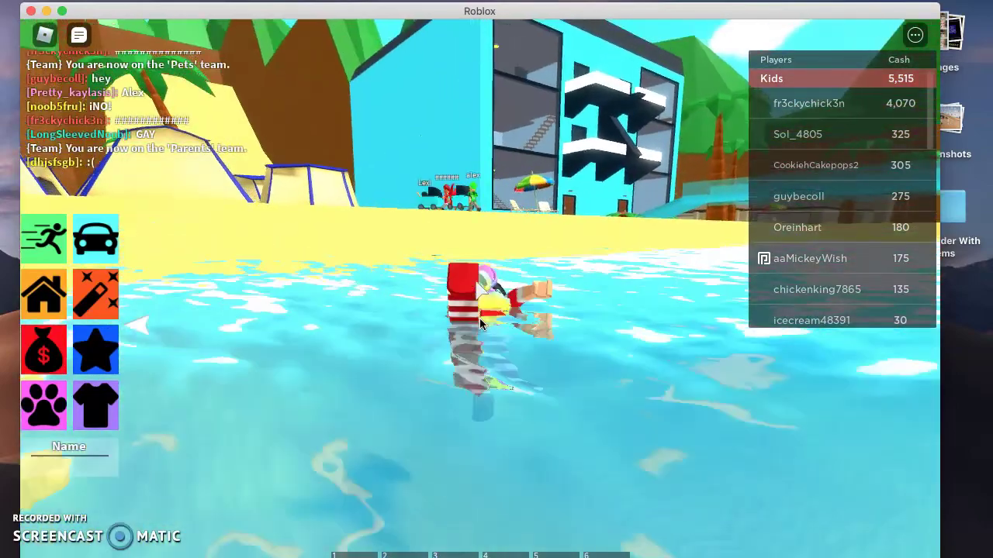
{"action": "key", "text": "w"}
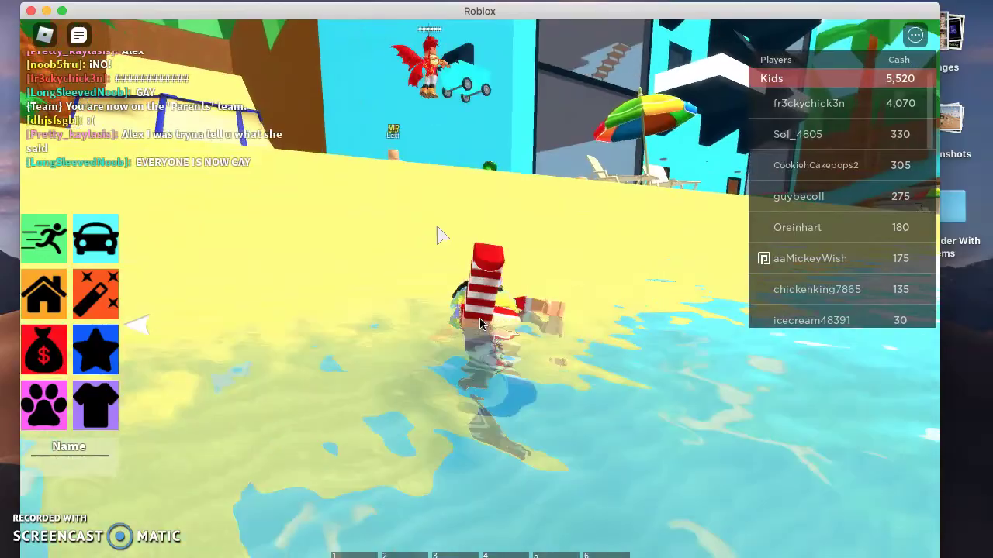
Step: Walk the sand path, look toward the house and water, and reach the tent
{"action": "key", "text": "w"}
{"action": "key", "text": "Left"}
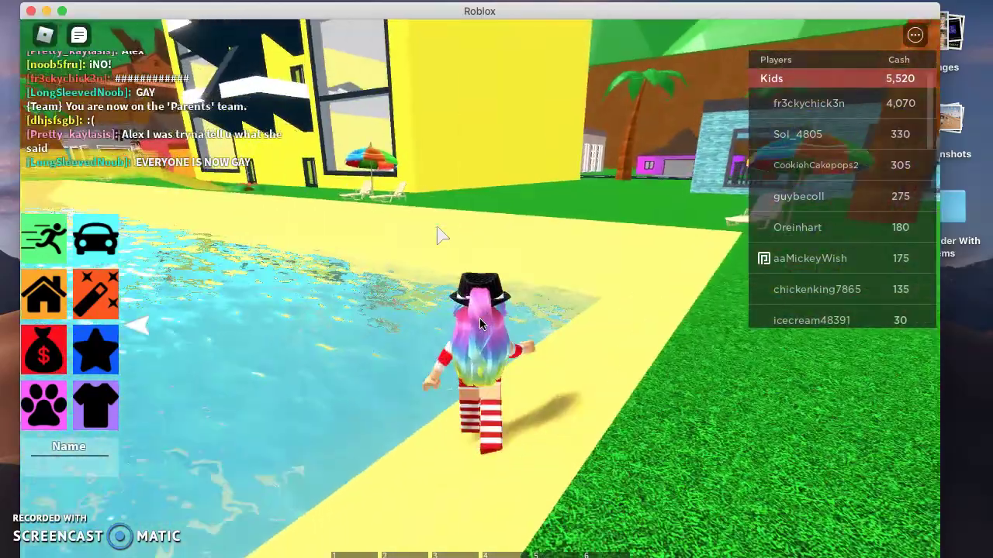
{"action": "key", "text": "Left"}
{"action": "key", "text": "s"}
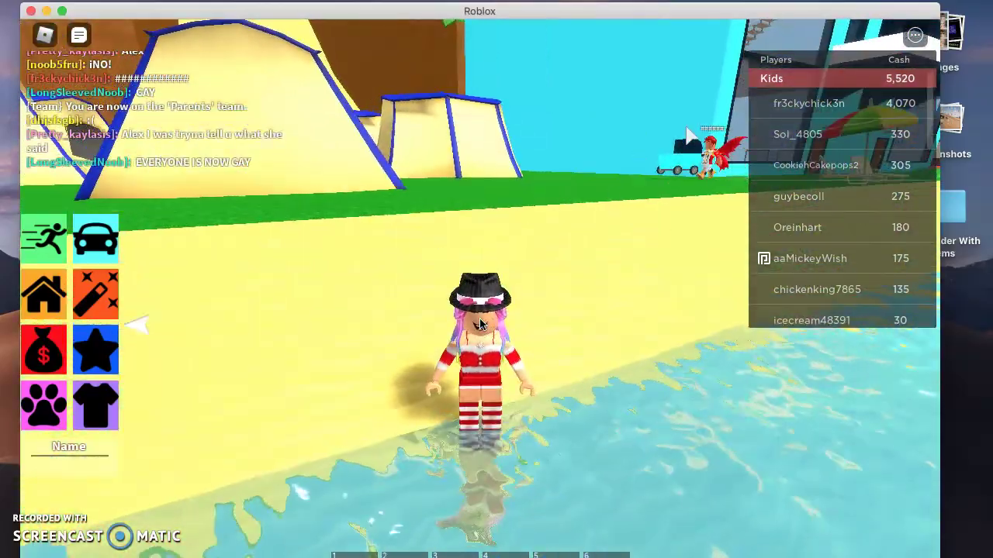
{"action": "key", "text": "w"}
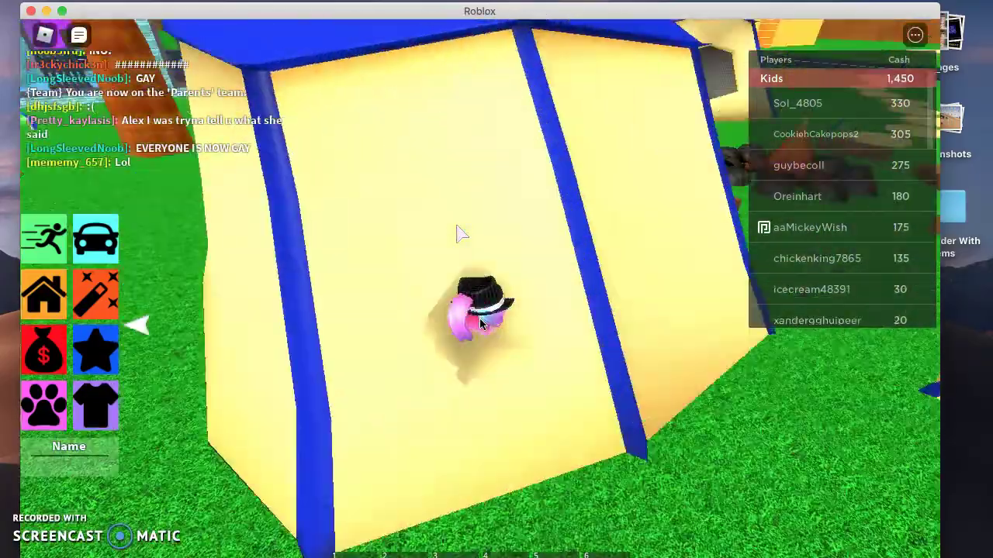
Step: Enter the tent, look around inside, and walk through to the pool edge
{"action": "key", "text": "Right"}
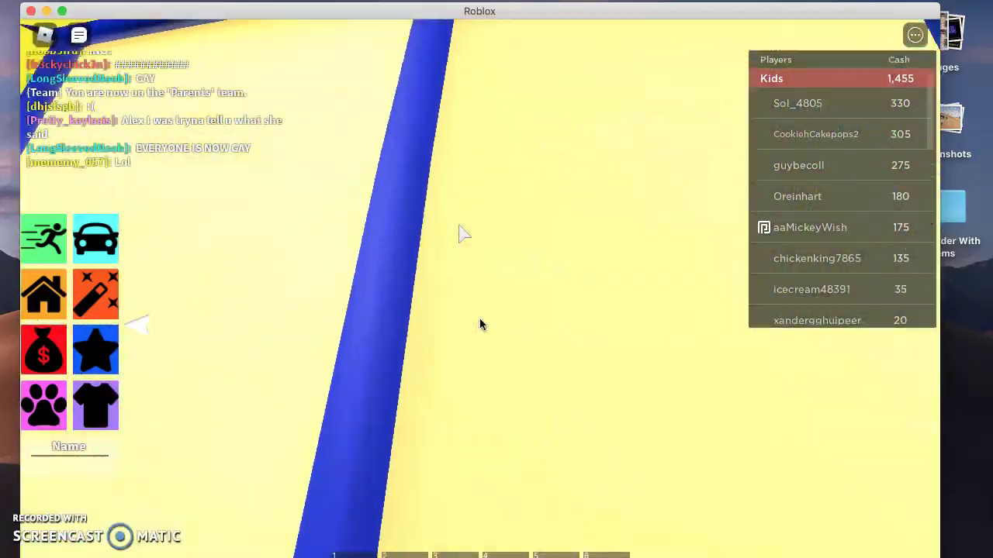
{"action": "key", "text": "Left"}
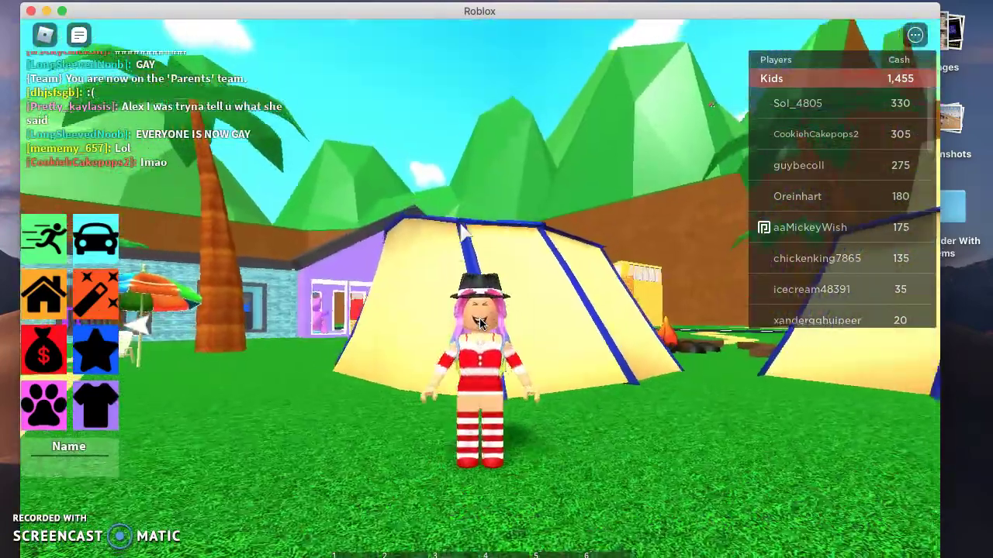
{"action": "key", "text": "w"}
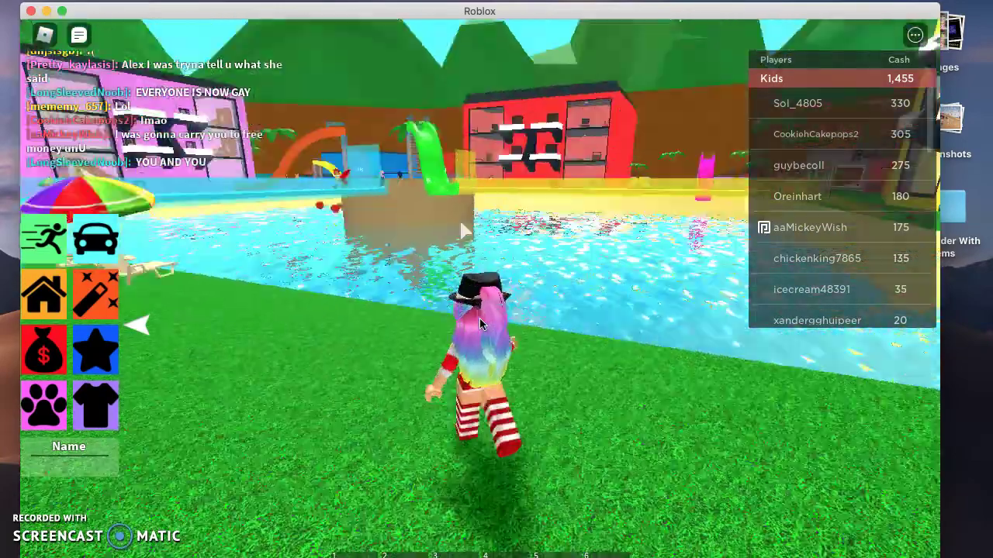
{"action": "key", "text": "Left"}
Step: Turn back into the tent, then walk out across the grass toward the pool
{"action": "key", "text": "s"}
{"action": "key", "text": "s"}
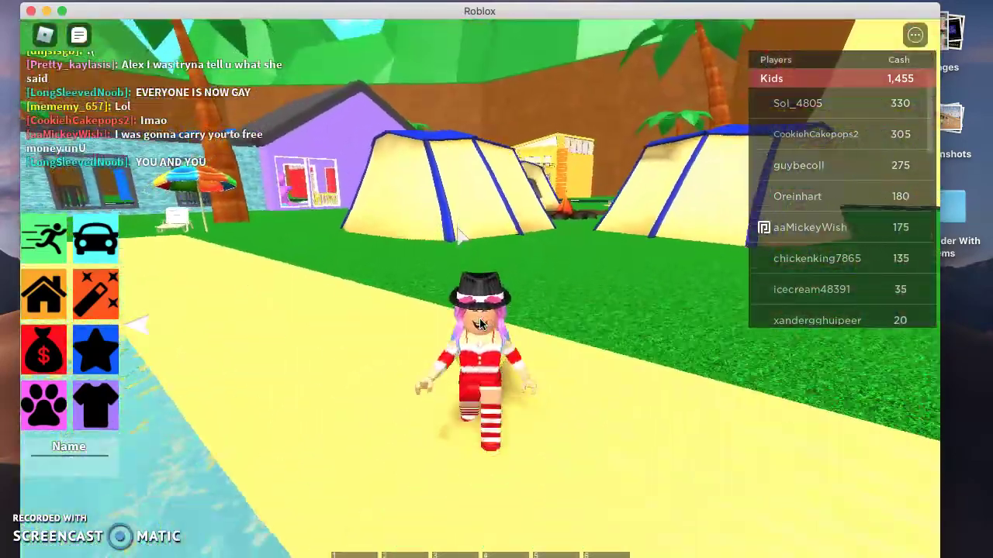
{"action": "key", "text": "w"}
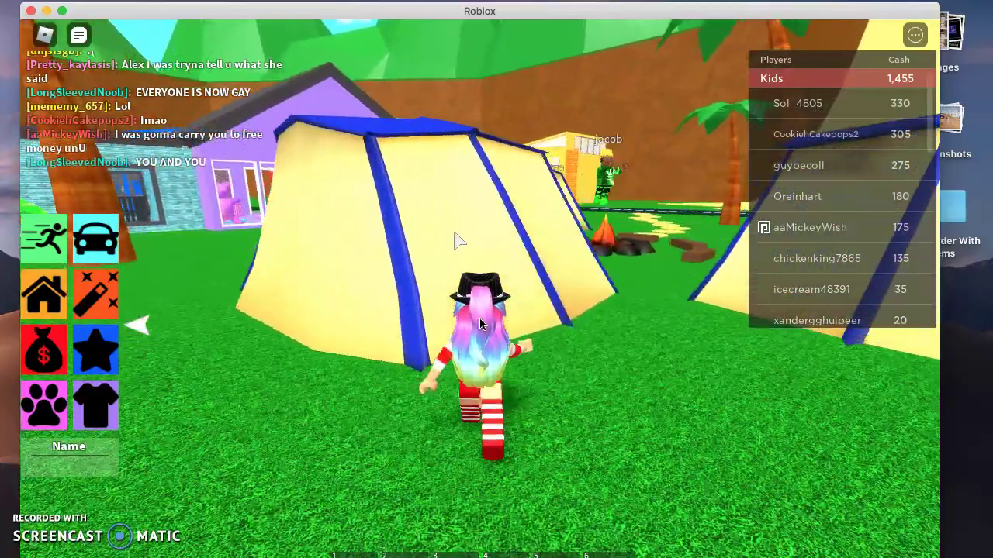
{"action": "key", "text": "w"}
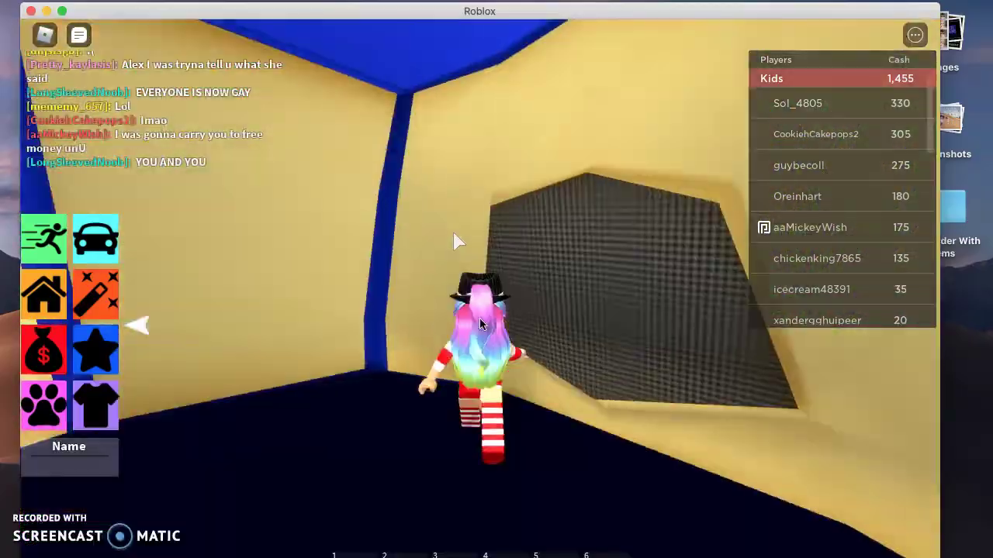
{"action": "key", "text": "w"}
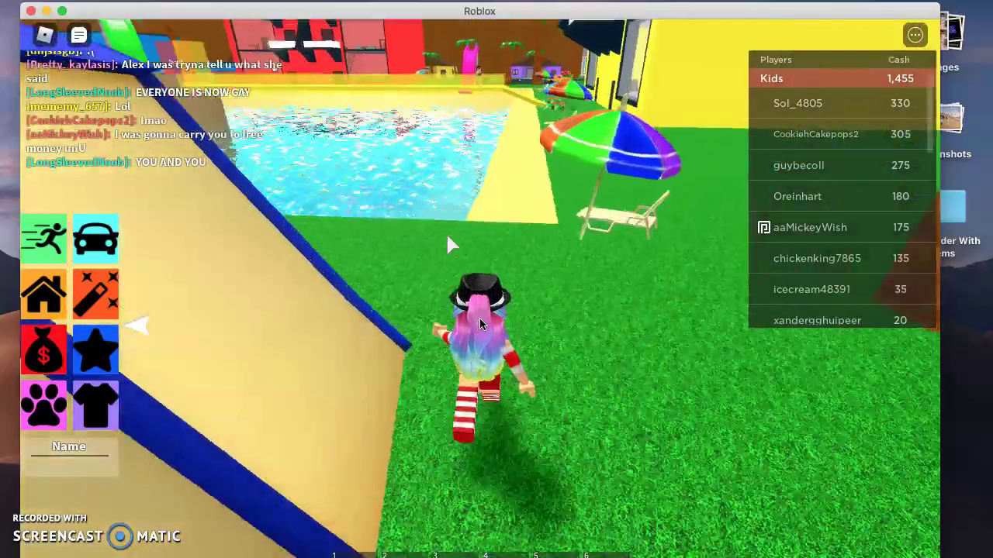
Step: Run the yellow path past the umbrella and red building onto the yellow walkway
{"action": "key", "text": "w"}
{"action": "key", "text": "d"}
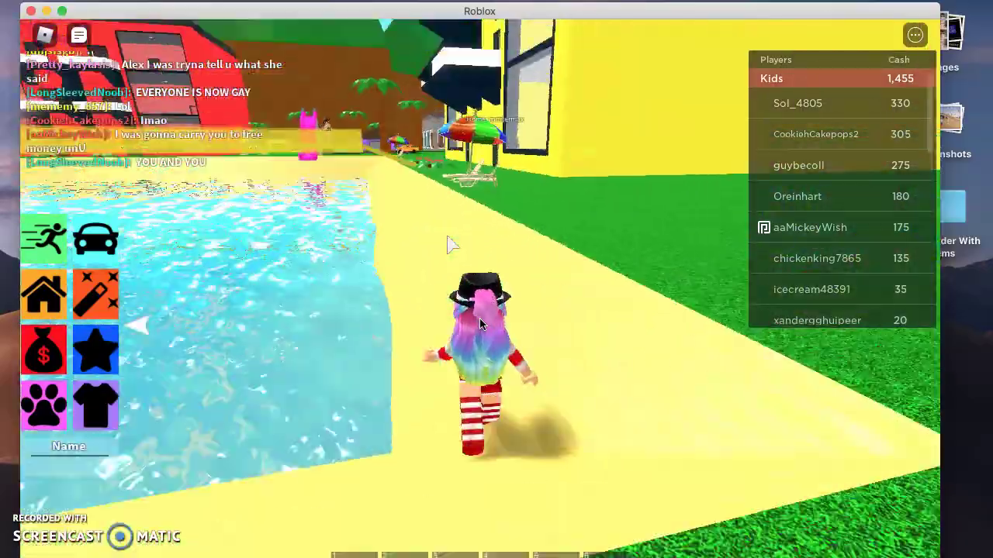
{"action": "key", "text": "w"}
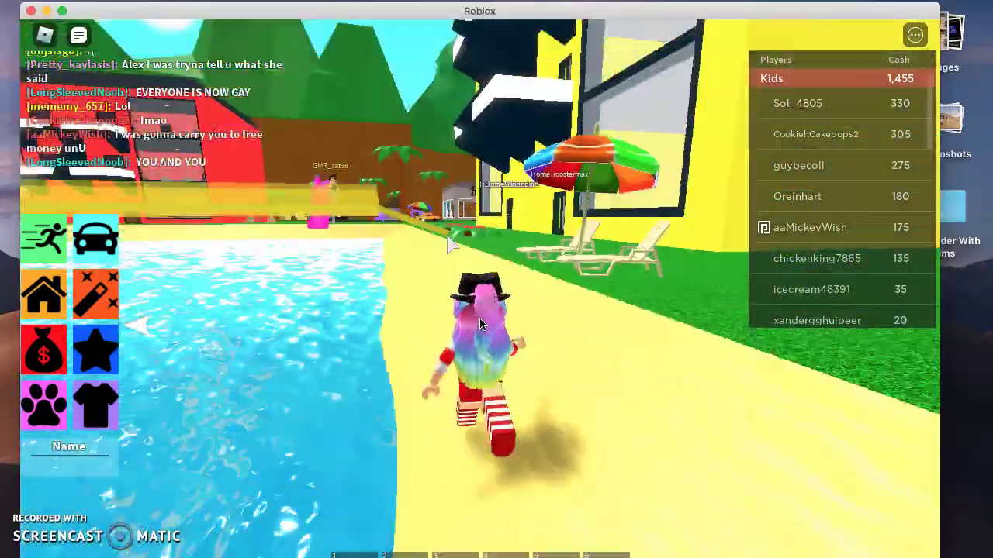
{"action": "key", "text": "a"}
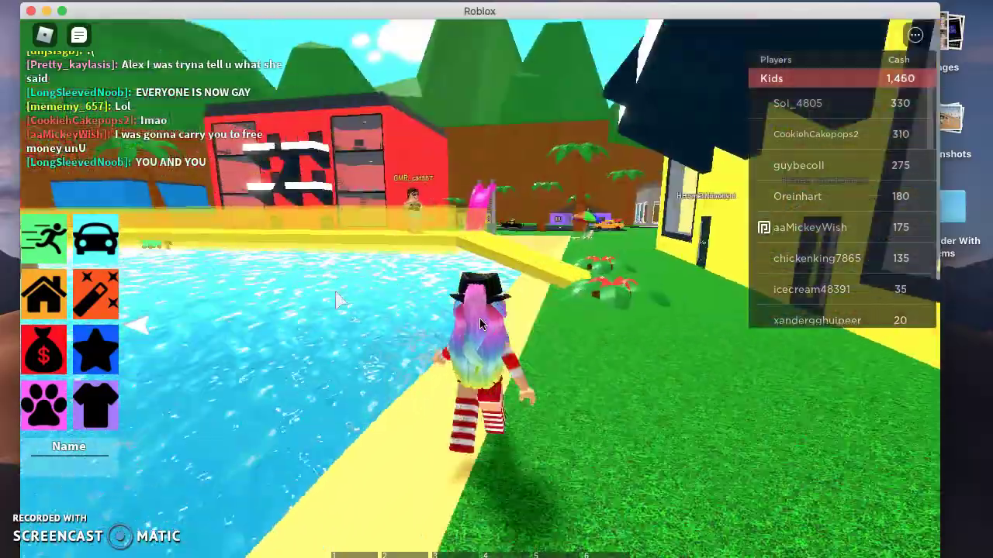
{"action": "key", "text": "a"}
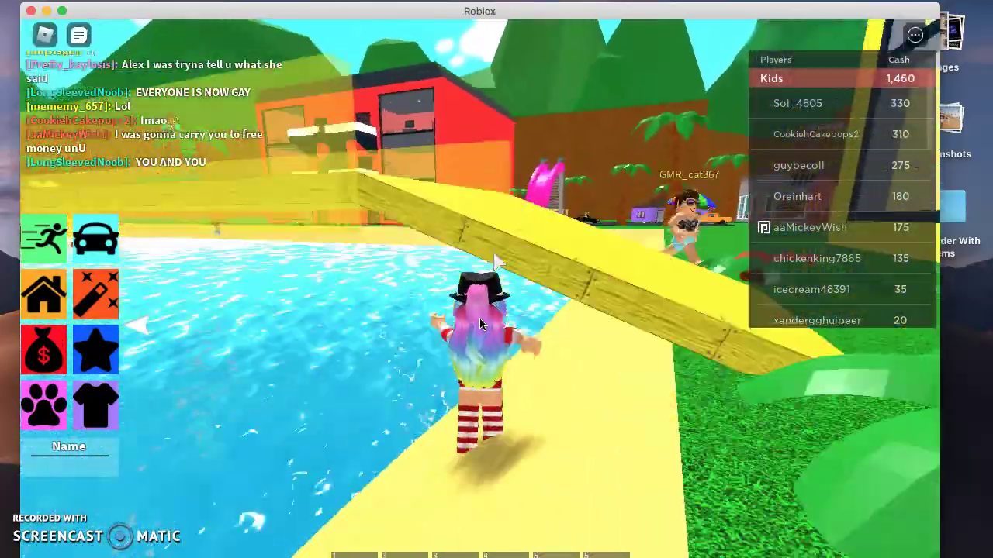
{"action": "key", "text": "s"}
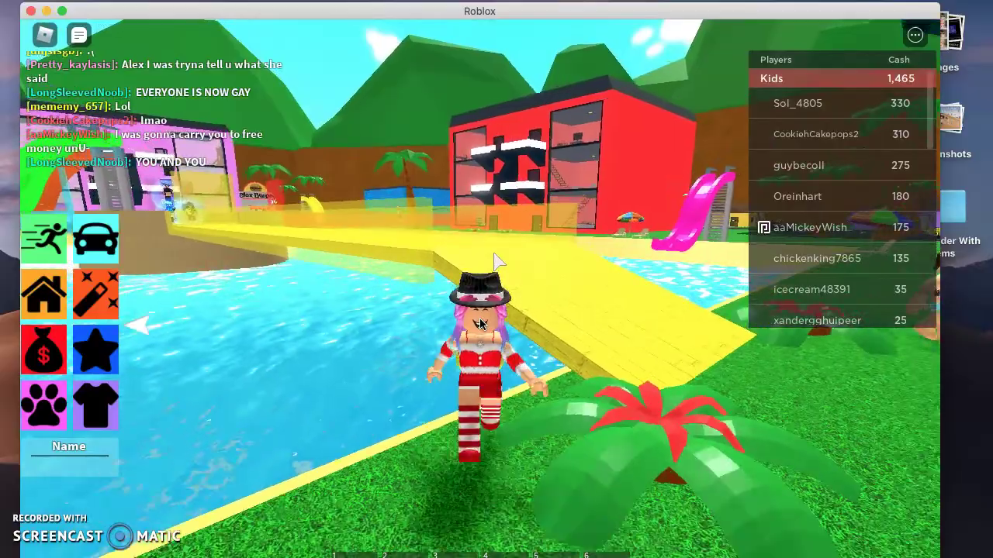
{"action": "key", "text": "w"}
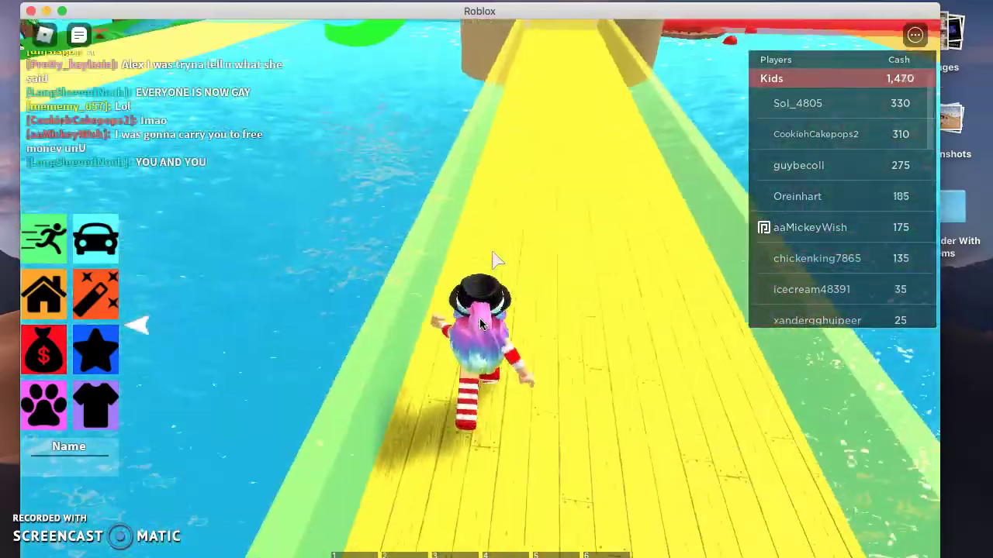
Step: Walk the walkway onto the wooden platform, jump off, and head back toward the houses
{"action": "key", "text": "d"}
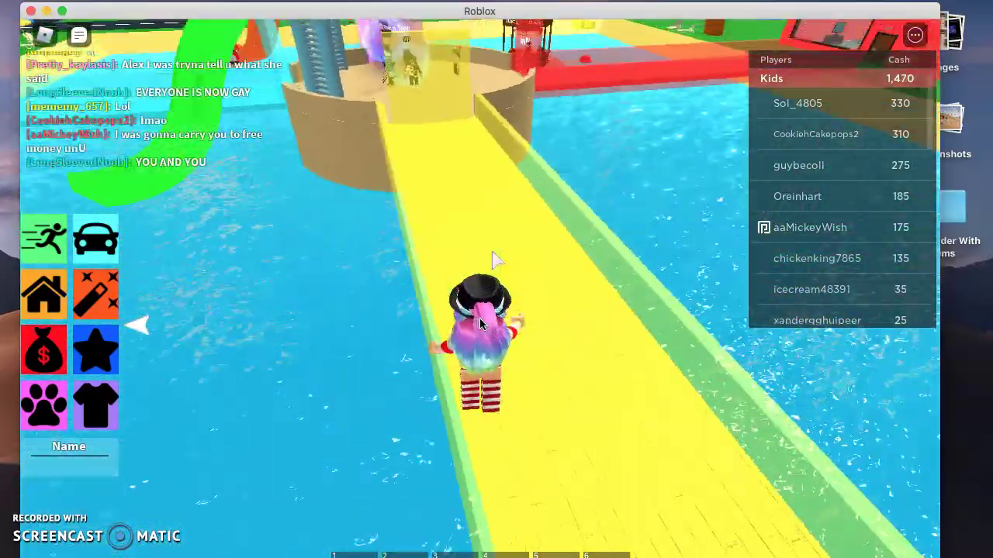
{"action": "key", "text": "w"}
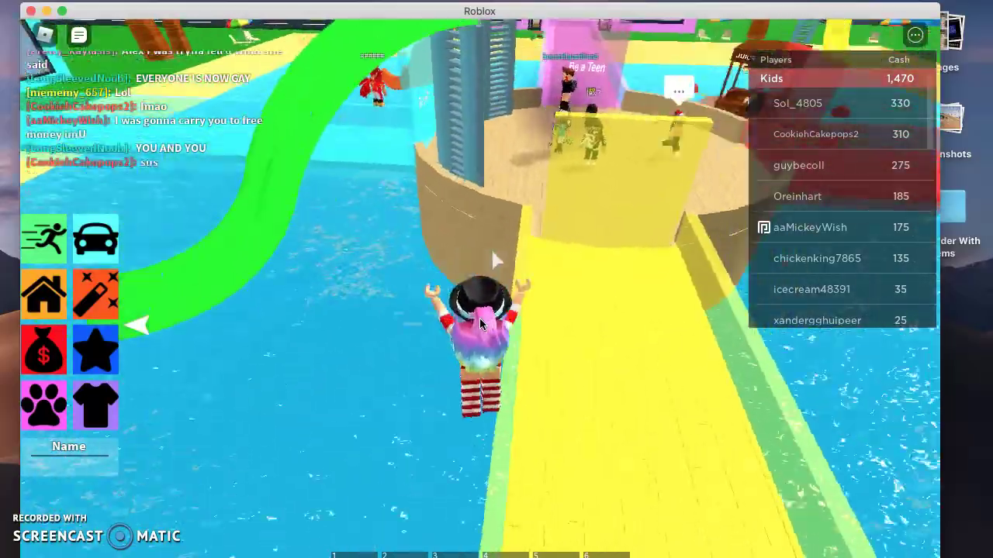
{"action": "key", "text": "w"}
{"action": "key", "text": "d"}
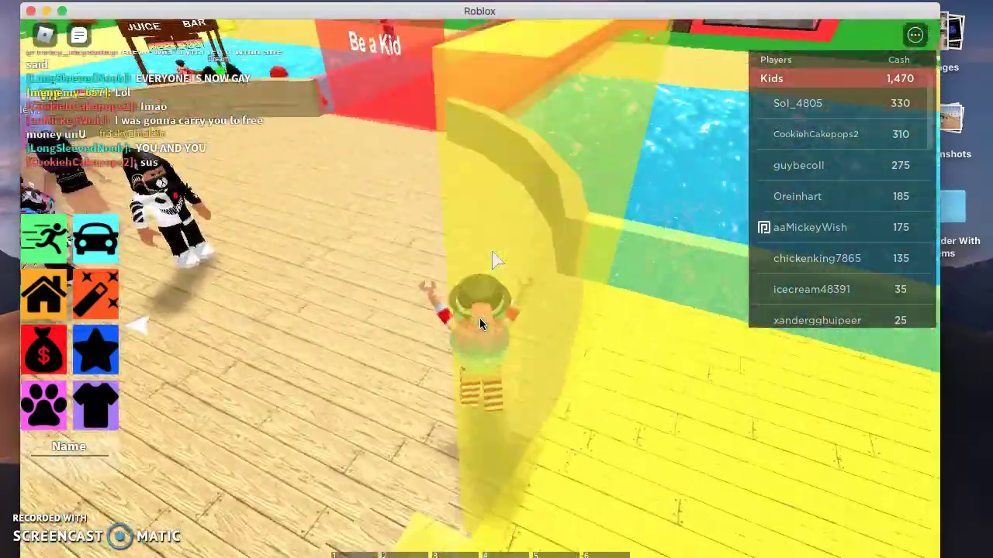
{"action": "key", "text": "space"}
{"action": "key", "text": "w"}
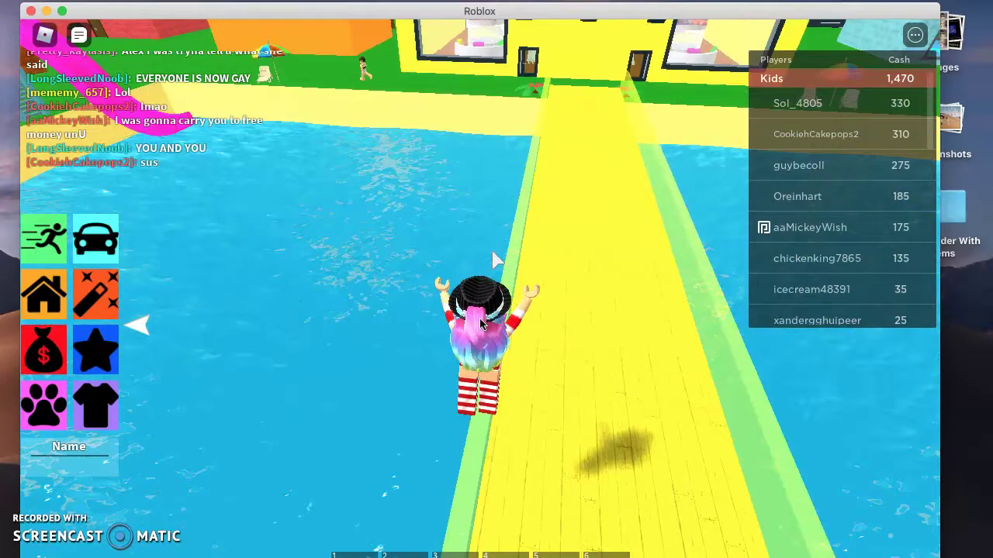